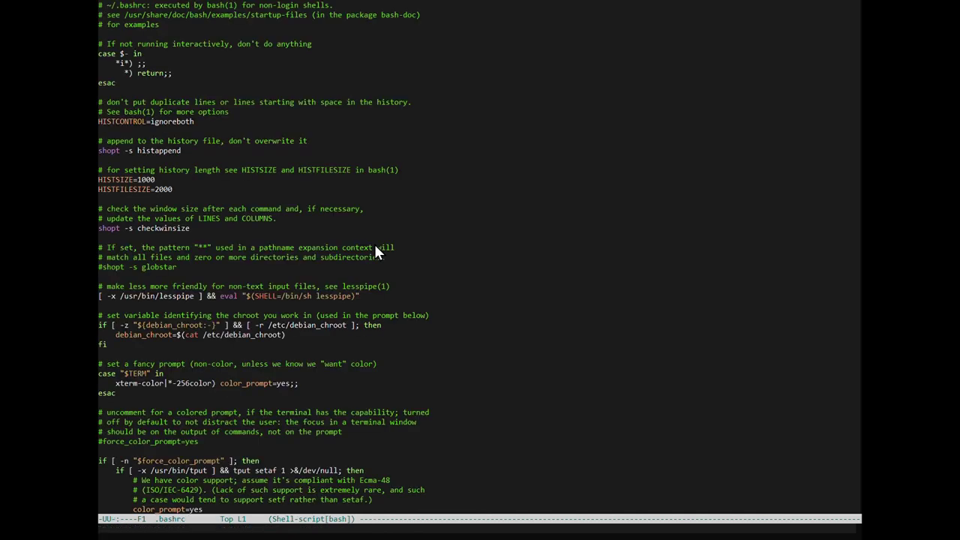
Append an empty PS1="" line after the final fi in .bashrc, save, and suspend Emacs.
{"action": "key", "text": "alt+greater"}
{"action": "key", "text": "Return"}
{"action": "type", "text": "PS1"}
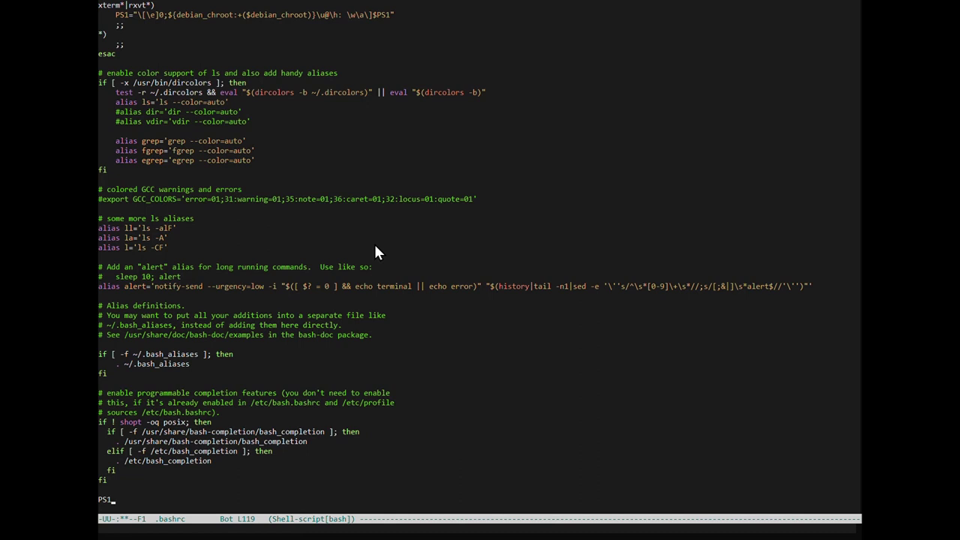
{"action": "type", "text": "="}
{"action": "key", "text": "ctrl+x"}
{"action": "key", "text": "ctrl+s"}
{"action": "key", "text": "ctrl+z"}
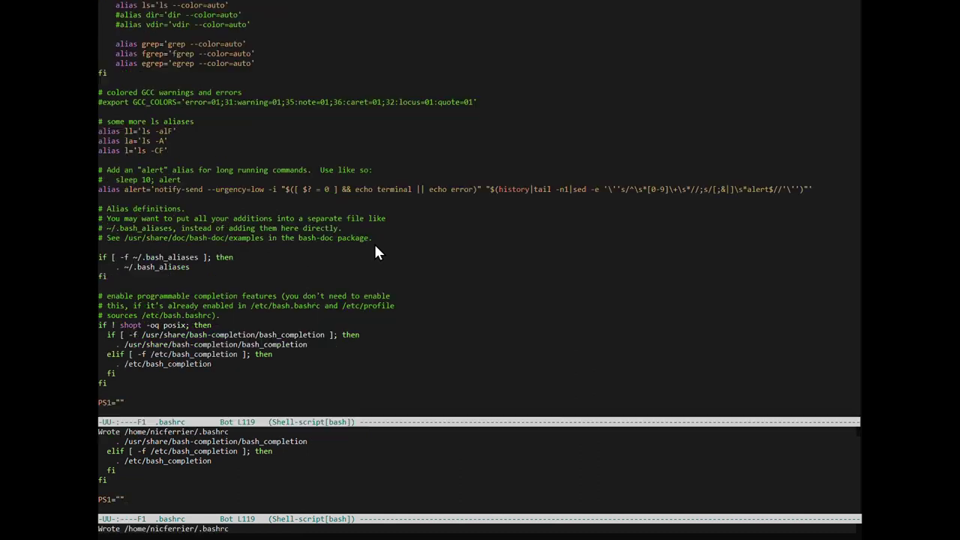
{"action": "type", "text": "man bash"}
Search man bash for PS1, stepping through matches to the PROMPTING section's escape codes.
{"action": "key", "text": "Return"}
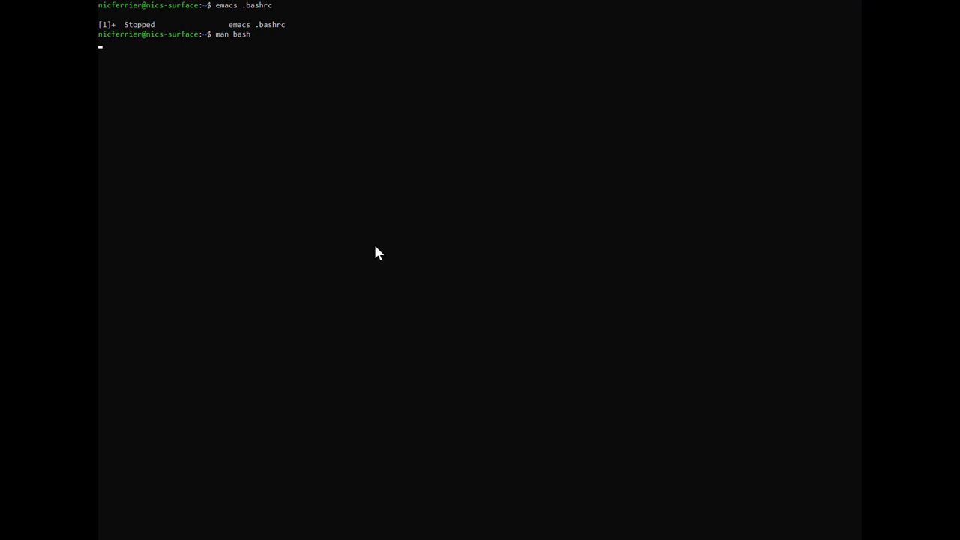
{"action": "type", "text": "/PS"}
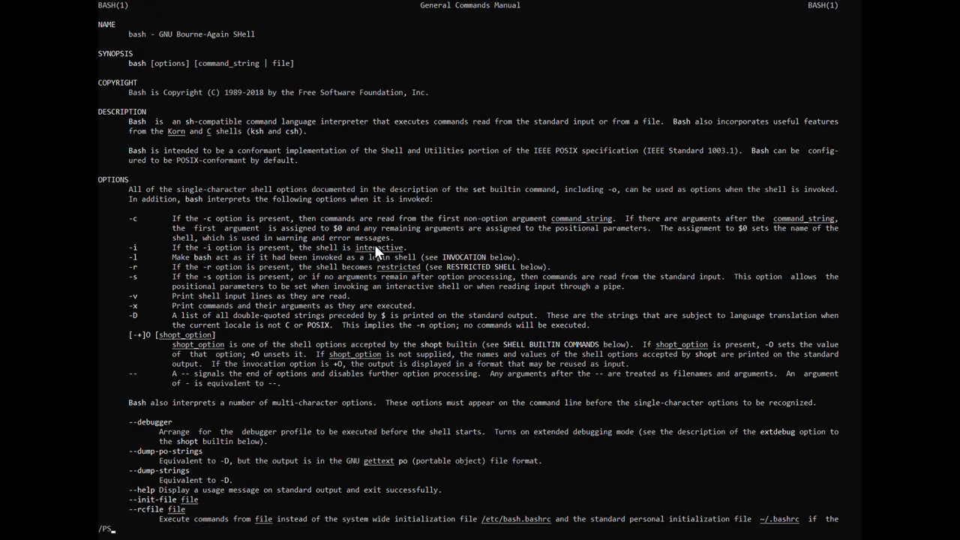
{"action": "type", "text": "1"}
{"action": "key", "text": "Return"}
{"action": "key", "text": "Down"}
{"action": "key", "text": "Down"}
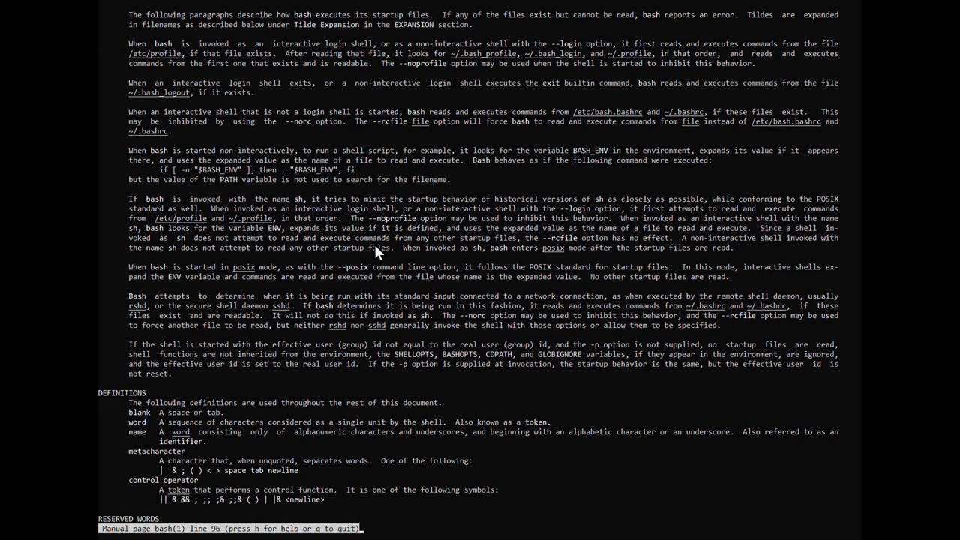
{"action": "key", "text": "n"}
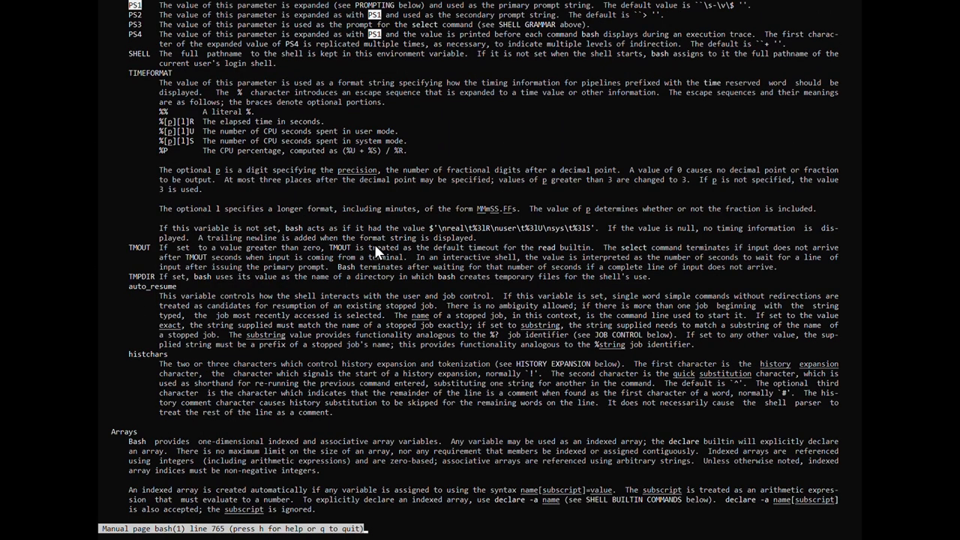
{"action": "scroll", "coordinate": [374, 244], "scroll_direction": "up", "scroll_amount": 1}
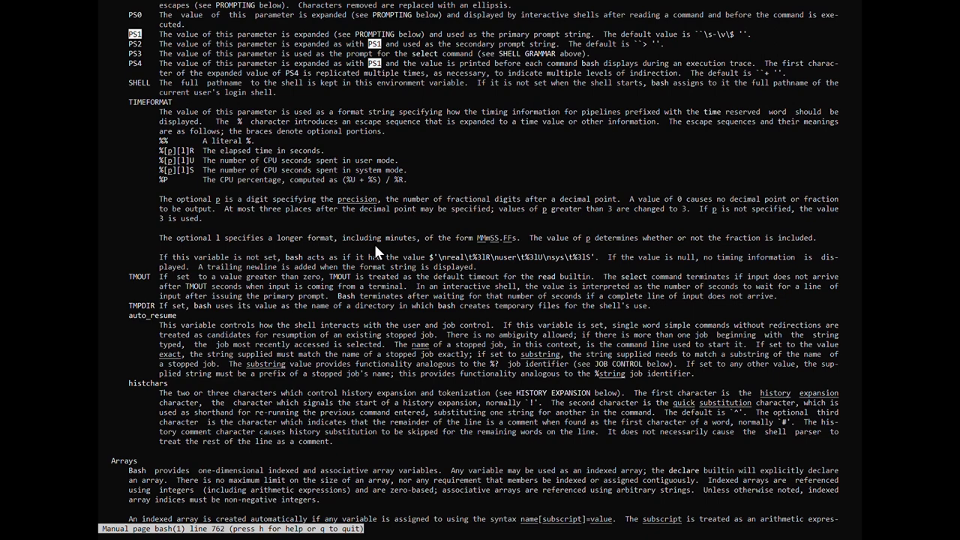
{"action": "key", "text": "Down"}
{"action": "key", "text": "Down"}
{"action": "key", "text": "Down"}
{"action": "key", "text": "Down"}
{"action": "key", "text": "Down"}
{"action": "key", "text": "Down"}
{"action": "key", "text": "n"}
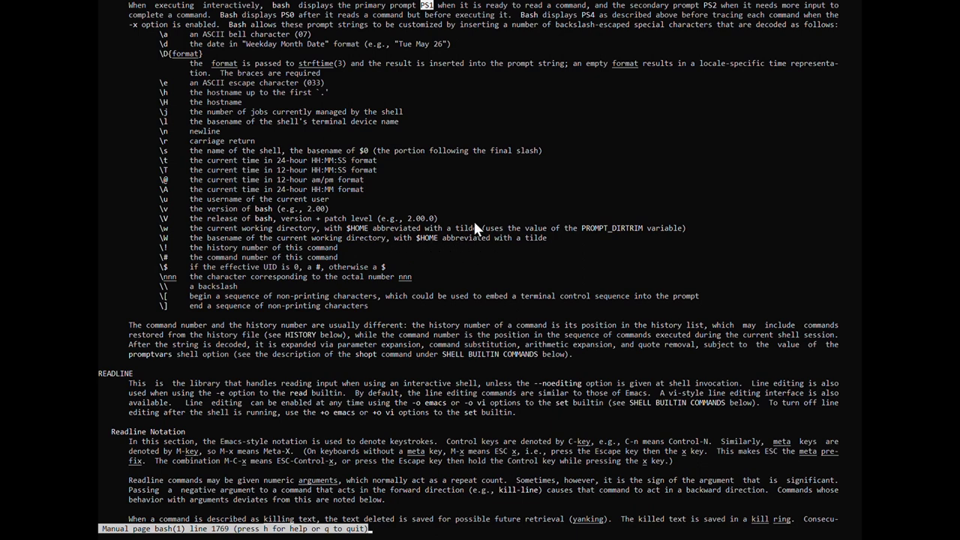
{"action": "type", "text": "q"}
{"action": "type", "text": "fg"}
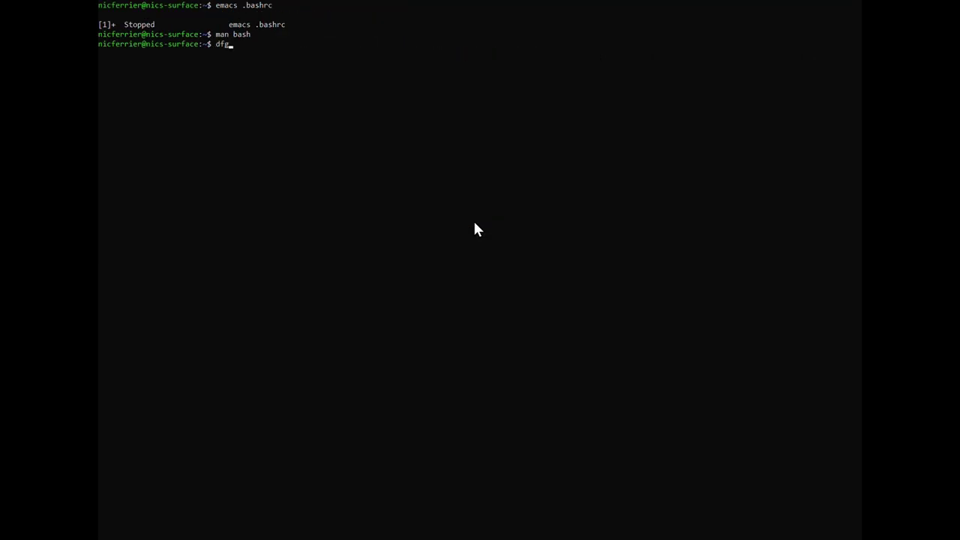
Resume Emacs with fg %1, fill in PS1="\j \w$ ", save, and suspend it.
{"action": "key", "text": "BackSpace"}
{"action": "key", "text": "BackSpace"}
{"action": "key", "text": "BackSpace"}
{"action": "type", "text": "fg %1"}
{"action": "key", "text": "Return"}
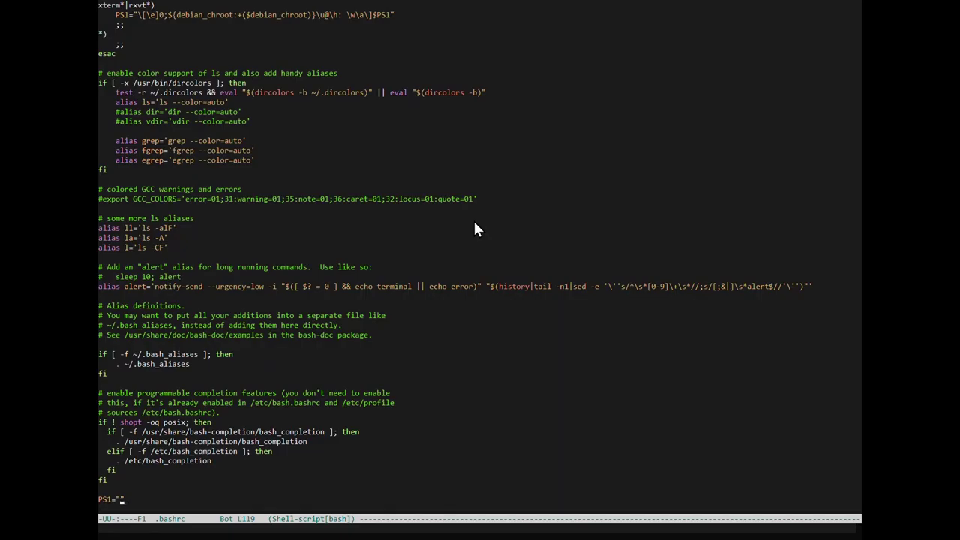
{"action": "type", "text": "\\j "}
{"action": "type", "text": "\\w"}
{"action": "type", "text": "$"}
{"action": "key", "text": "ctrl+x"}
{"action": "key", "text": "ctrl+s"}
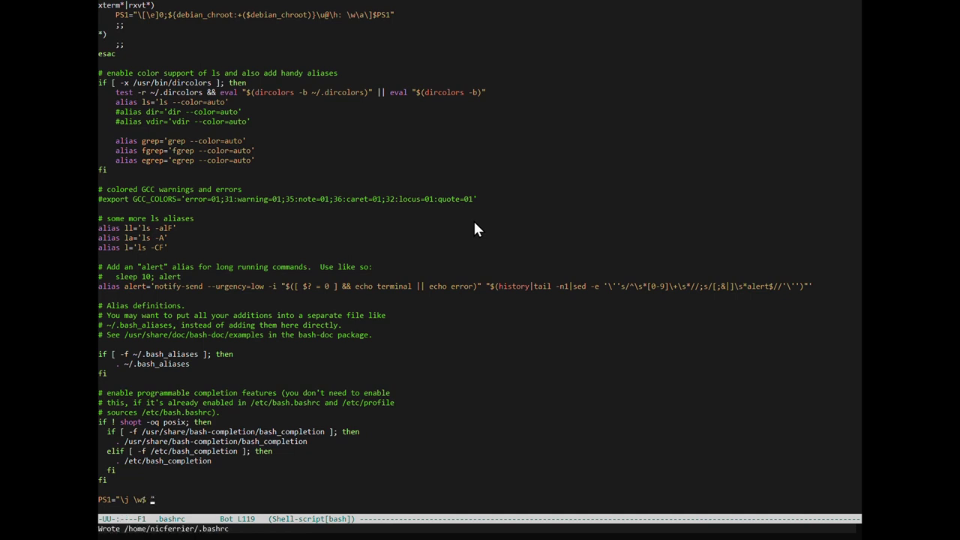
{"action": "key", "text": "ctrl+z"}
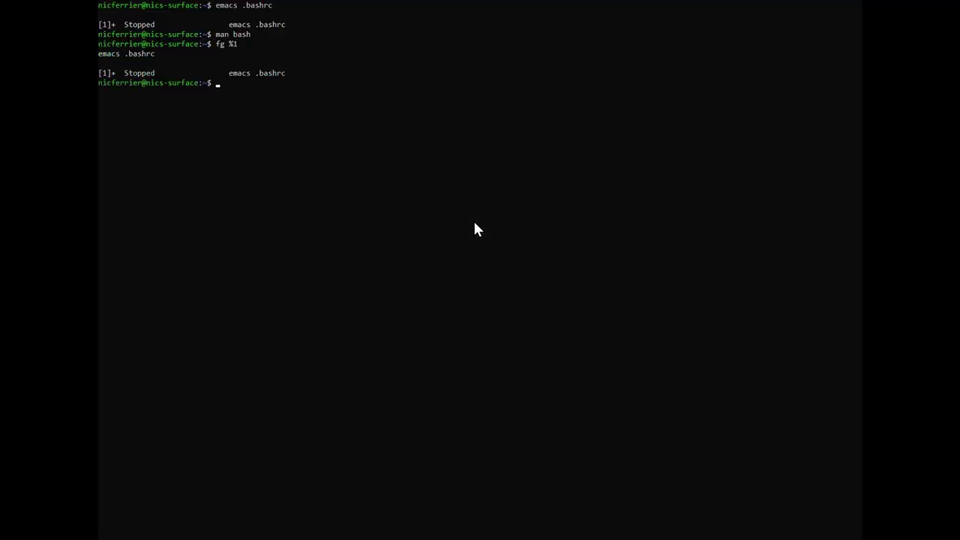
{"action": "type", "text": "bash"}
Start a new bash shell, list the files, and delete both file copies with rm file*.
{"action": "key", "text": "Return"}
{"action": "type", "text": "ls"}
{"action": "type", "text": " -l"}
{"action": "key", "text": "Return"}
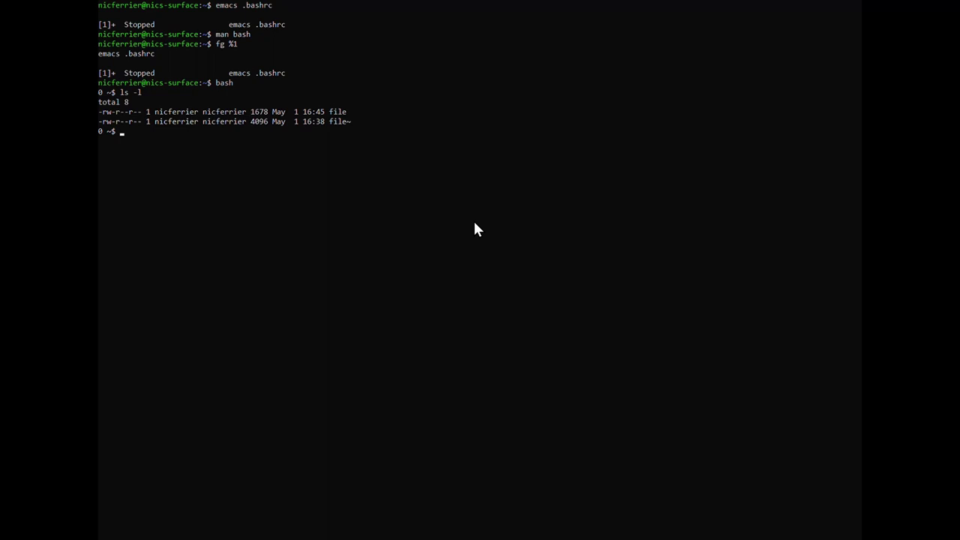
{"action": "type", "text": "emacs"}
{"action": "key", "text": "BackSpace"}
{"action": "key", "text": "BackSpace"}
{"action": "key", "text": "BackSpace"}
{"action": "key", "text": "BackSpace"}
{"action": "key", "text": "BackSpace"}
{"action": "type", "text": "r"}
{"action": "type", "text": "m file"}
{"action": "type", "text": "*"}
{"action": "key", "text": "Return"}
{"action": "type", "text": "mkd"}
{"action": "type", "text": "ir test/"}
Create test/test1/test2, enter it, confirm it is empty with ls -l, then exit.
{"action": "key", "text": "BackSpace"}
{"action": "key", "text": "BackSpace"}
{"action": "key", "text": "BackSpace"}
{"action": "key", "text": "BackSpace"}
{"action": "key", "text": "BackSpace"}
{"action": "type", "text": "-p test/"}
{"action": "type", "text": "test1 "}
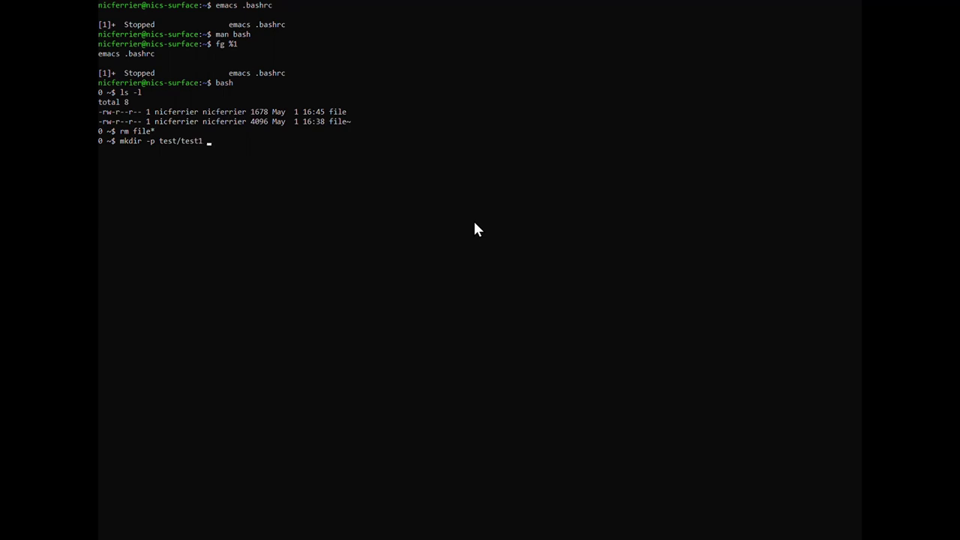
{"action": "type", "text": "test2"}
{"action": "key", "text": "Return"}
{"action": "type", "text": "cd test/tes"}
{"action": "type", "text": "t1/test2/"}
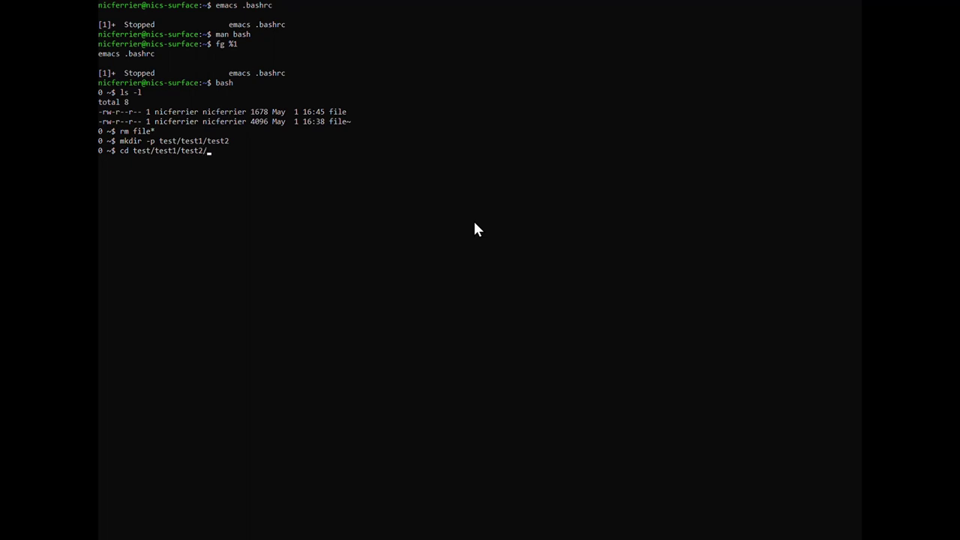
{"action": "key", "text": "Return"}
{"action": "type", "text": "l"}
{"action": "type", "text": "s -l"}
{"action": "key", "text": "Return"}
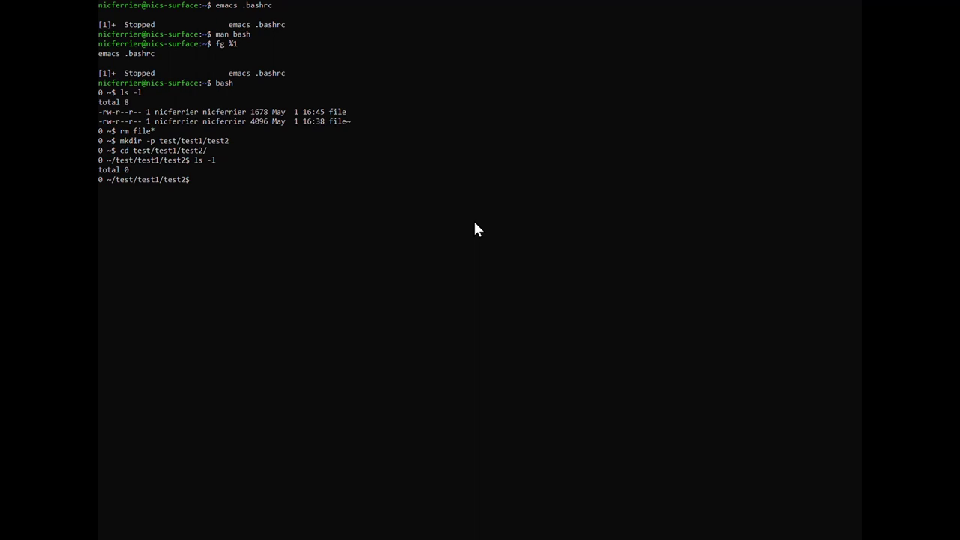
{"action": "type", "text": "exit"}
{"action": "key", "text": "Return"}
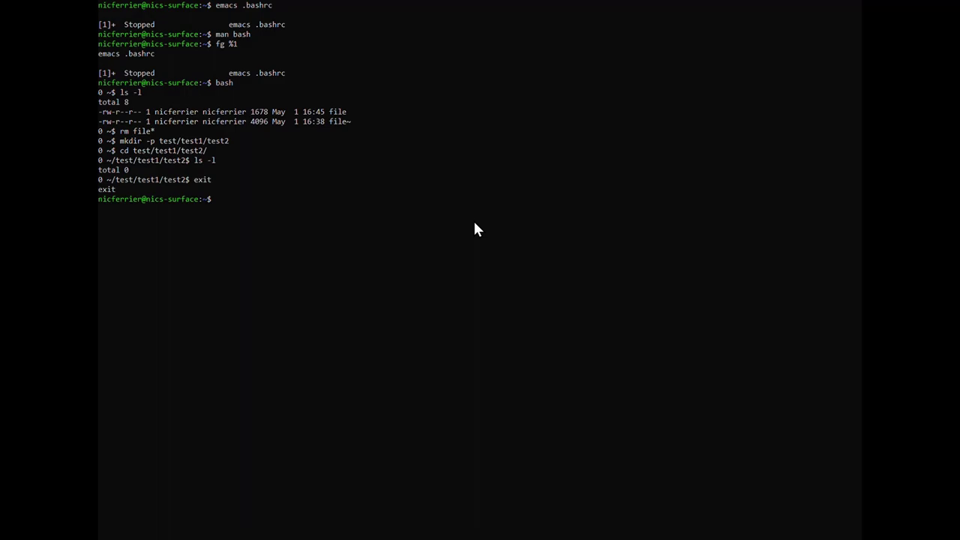
{"action": "type", "text": "fg %1"}
Resume and re-suspend Emacs with fg %1, then start a fresh bash shell.
{"action": "key", "text": "Return"}
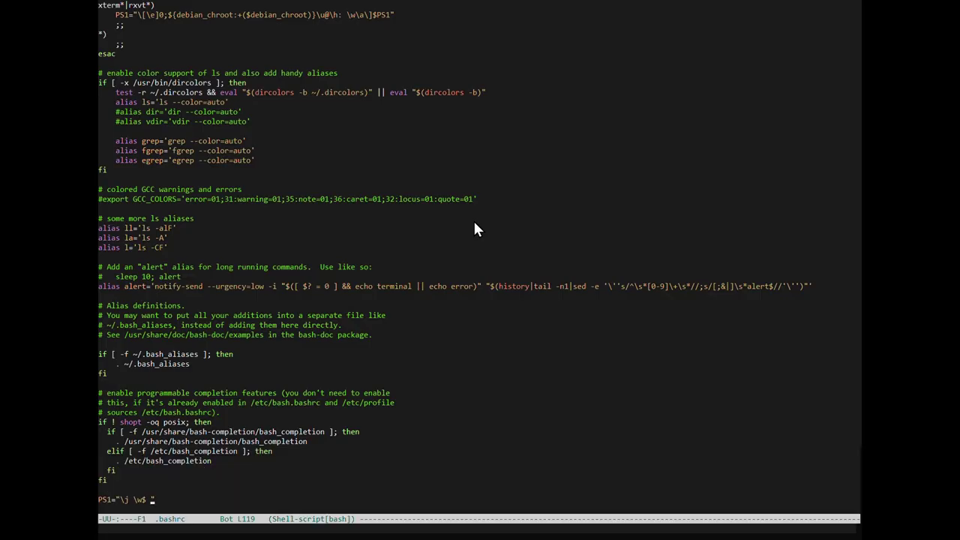
{"action": "key", "text": "ctrl+z"}
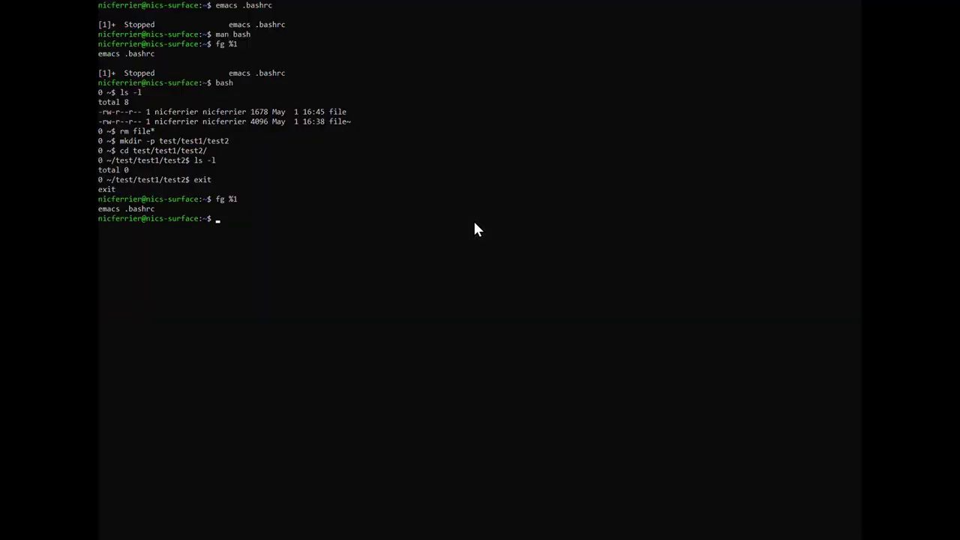
{"action": "type", "text": "bash"}
{"action": "key", "text": "Return"}
{"action": "type", "text": "emacs"}
Suspend a new emacs so jobs shows count 1, then quit Emacs to return to 0.
{"action": "key", "text": "Return"}
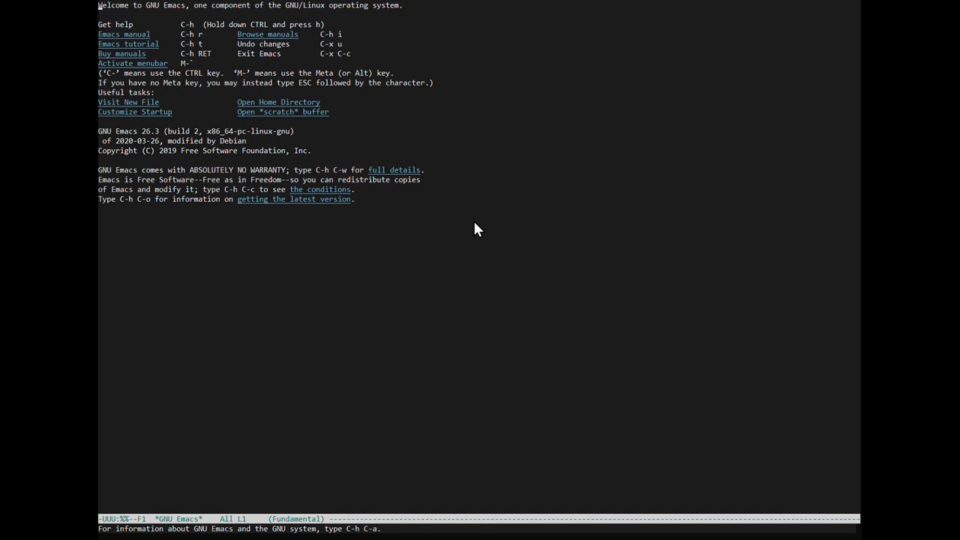
{"action": "key", "text": "ctrl+z"}
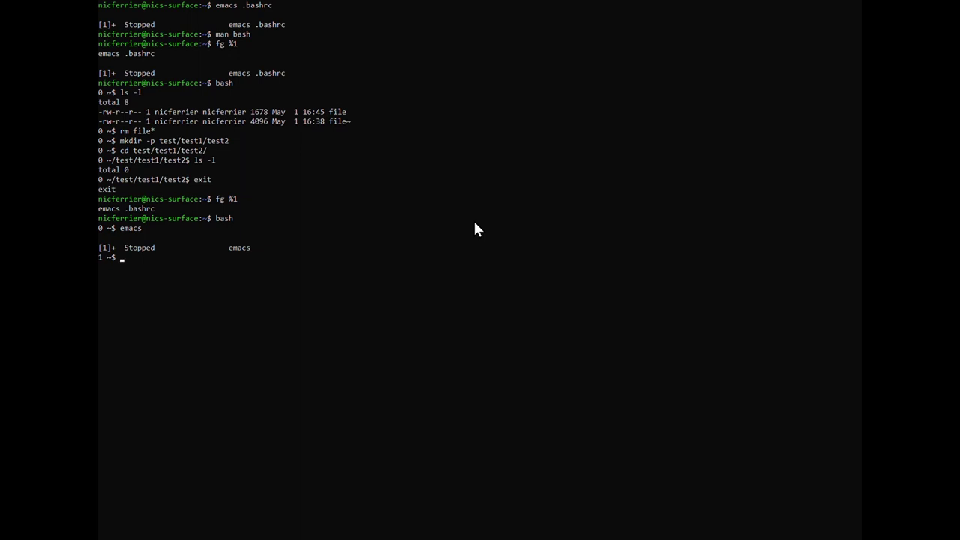
{"action": "key", "text": "Return"}
{"action": "key", "text": "Return"}
{"action": "type", "text": "ls -la"}
{"action": "key", "text": "Return"}
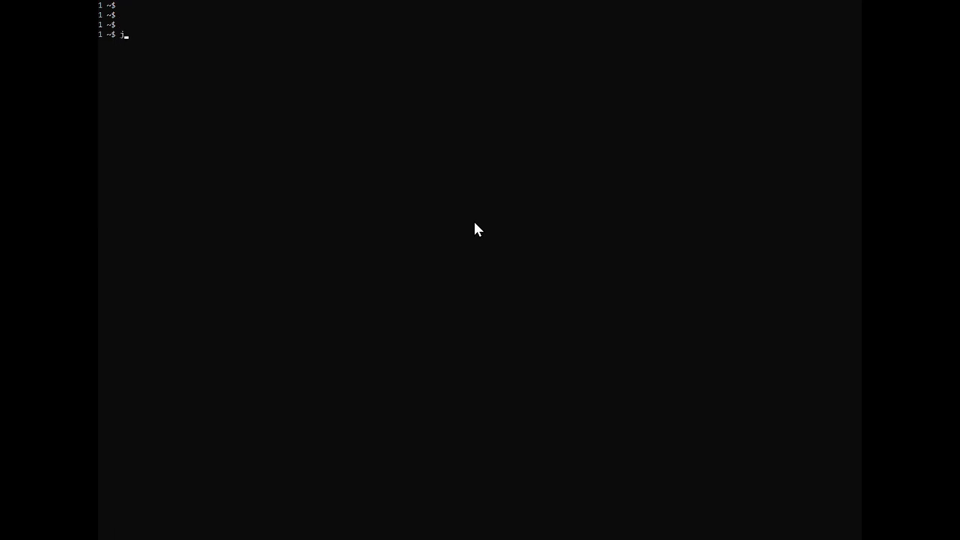
{"action": "type", "text": "obs"}
{"action": "key", "text": "Return"}
{"action": "type", "text": "fg %"}
{"action": "key", "text": "Return"}
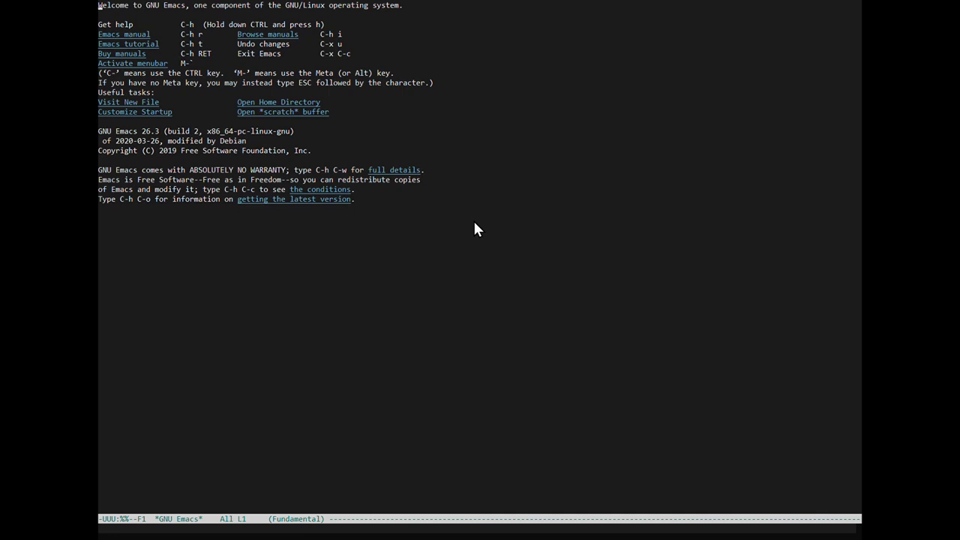
{"action": "key", "text": "ctrl+x"}
{"action": "key", "text": "ctrl+c"}
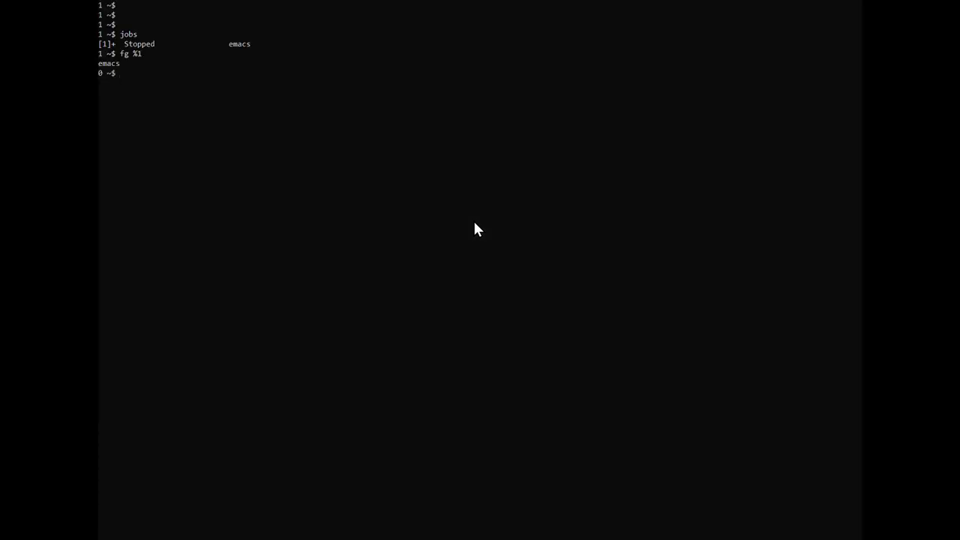